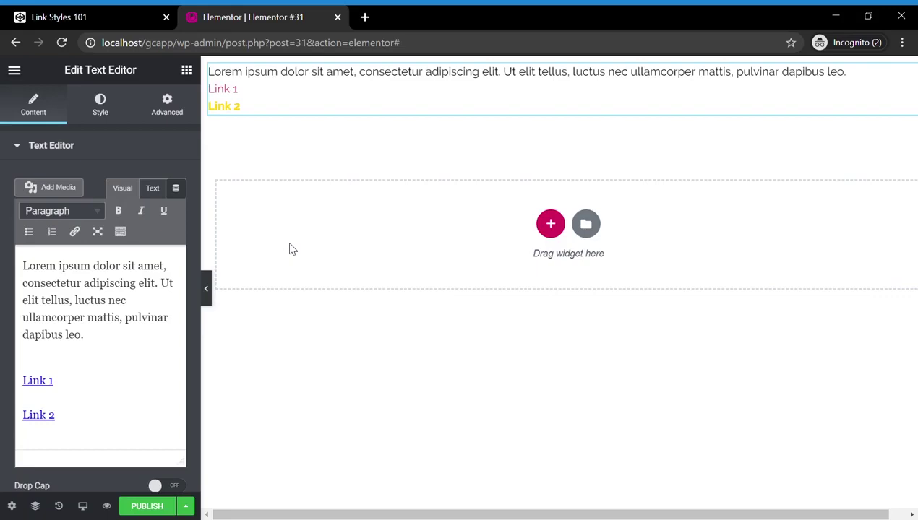
# Step: Switch to the 'Link Styles 101' CodePen pen, where #linkstyle1 renders bold orange
pyautogui.click(44, 14)
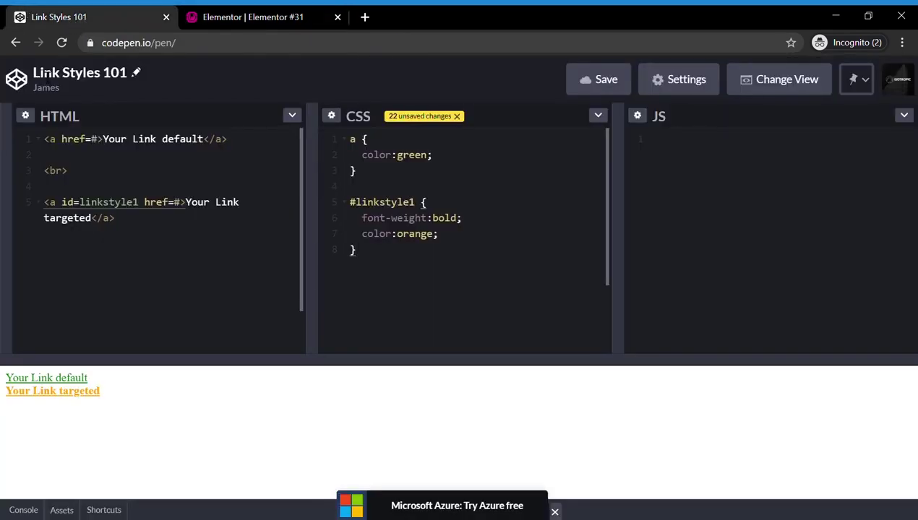
pyautogui.click(180, 139)
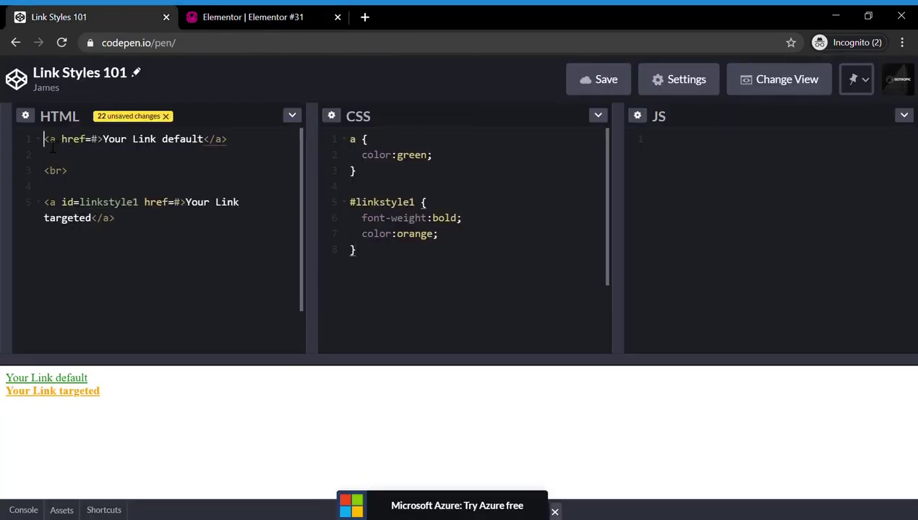
pyautogui.moveTo(195, 156); pyautogui.dragTo(235, 152)
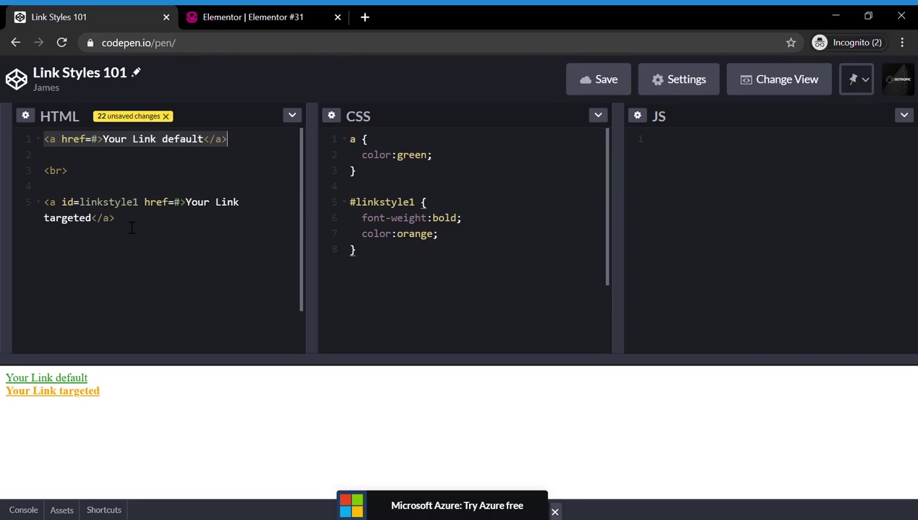
pyautogui.doubleClick(113, 139)
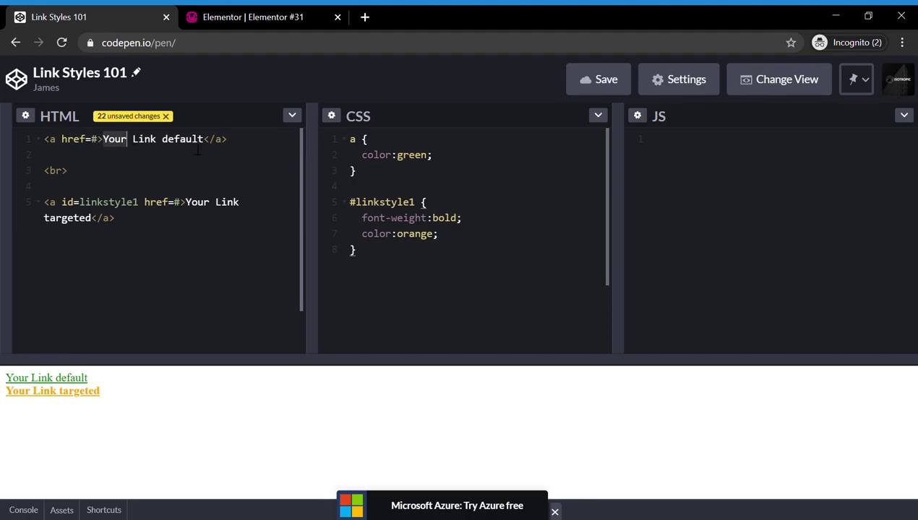
pyautogui.moveTo(204, 141); pyautogui.dragTo(231, 142)
pyautogui.click(238, 147)
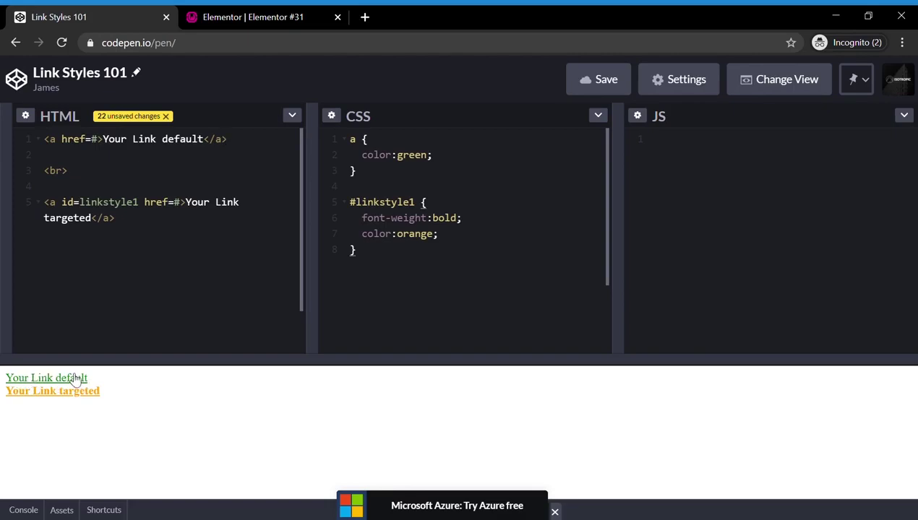
pyautogui.click(352, 141)
pyautogui.keyDown('shift'); pyautogui.click(399, 177); pyautogui.keyUp('shift')
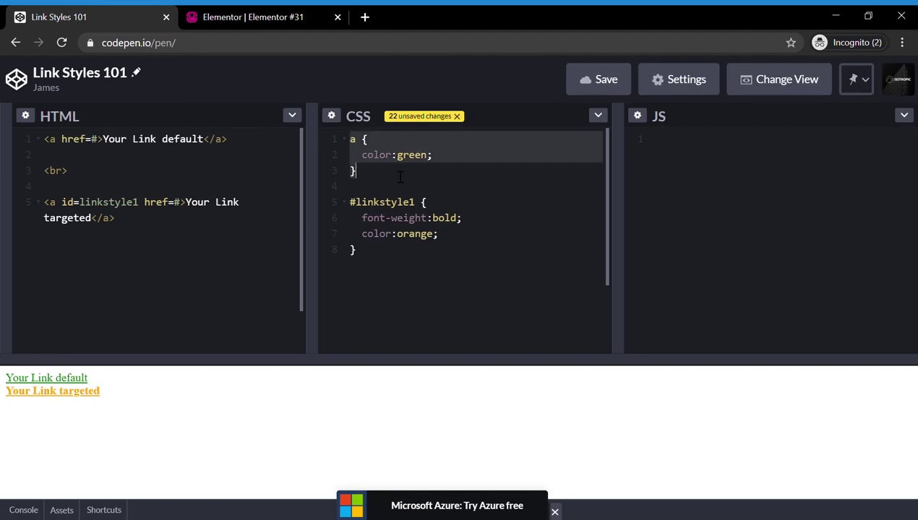
pyautogui.click(49, 140)
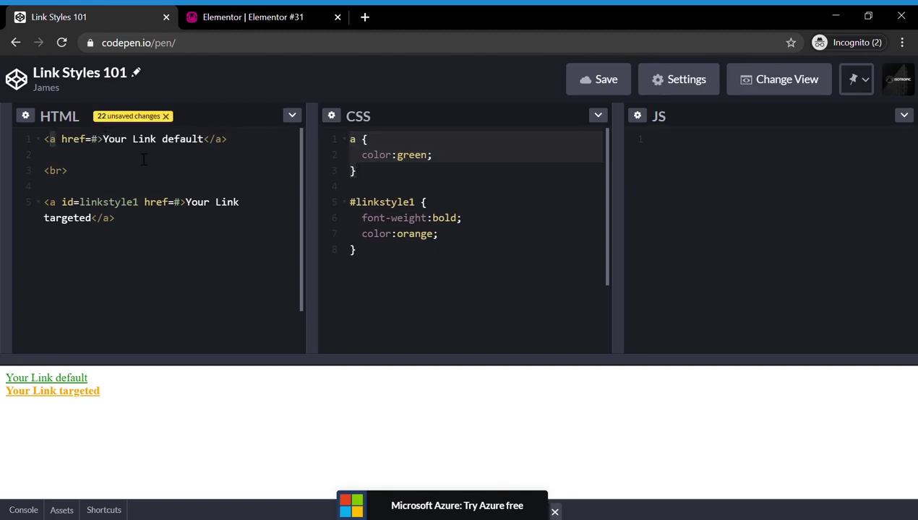
pyautogui.click(357, 148)
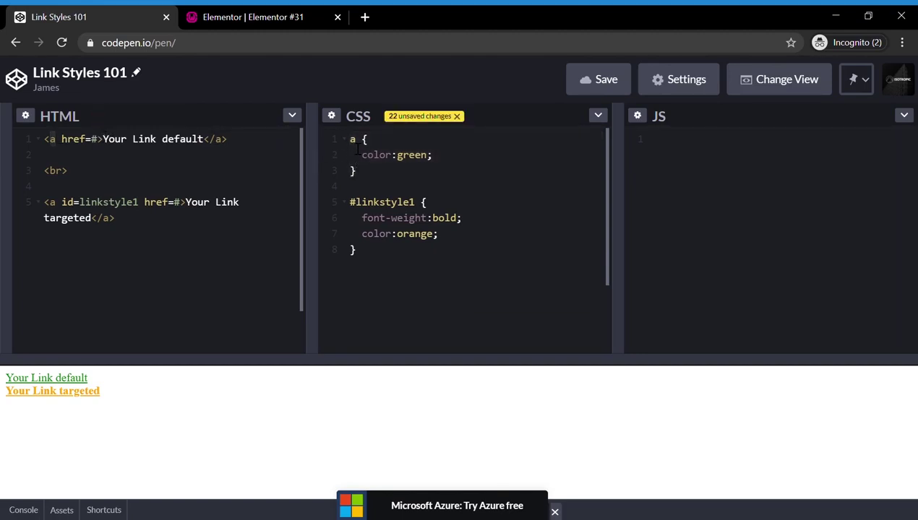
pyautogui.click(361, 156)
pyautogui.moveTo(362, 156); pyautogui.dragTo(459, 161)
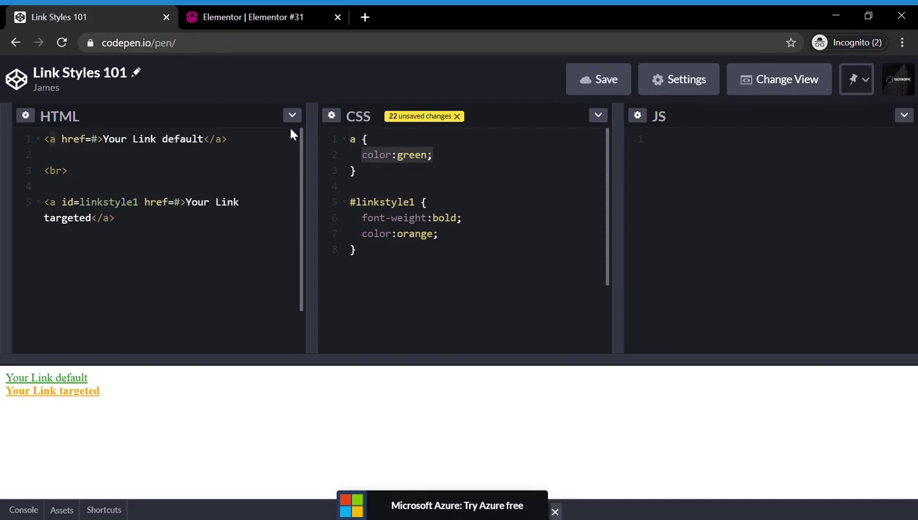
pyautogui.click(249, 157)
pyautogui.click(73, 203)
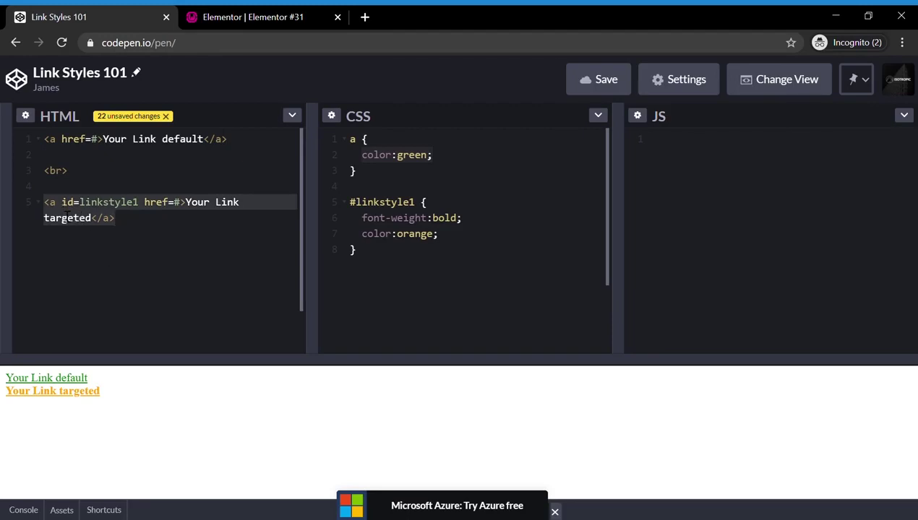
pyautogui.press('Left')
pyautogui.press('Left')
pyautogui.moveTo(61, 202); pyautogui.dragTo(142, 211)
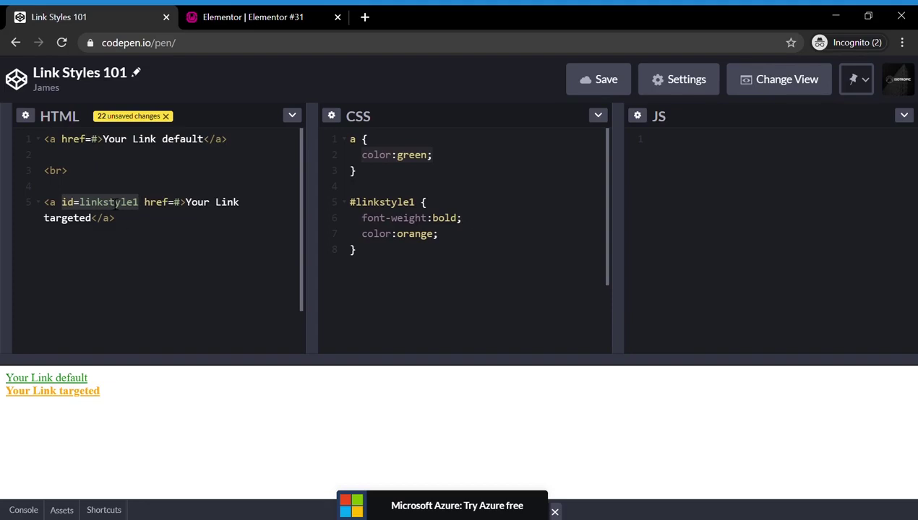
pyautogui.press('Right')
# Step: Replace orange with #ff0 in the #linkstyle1 CSS rule so the targeted link previews yellow
pyautogui.click(373, 204)
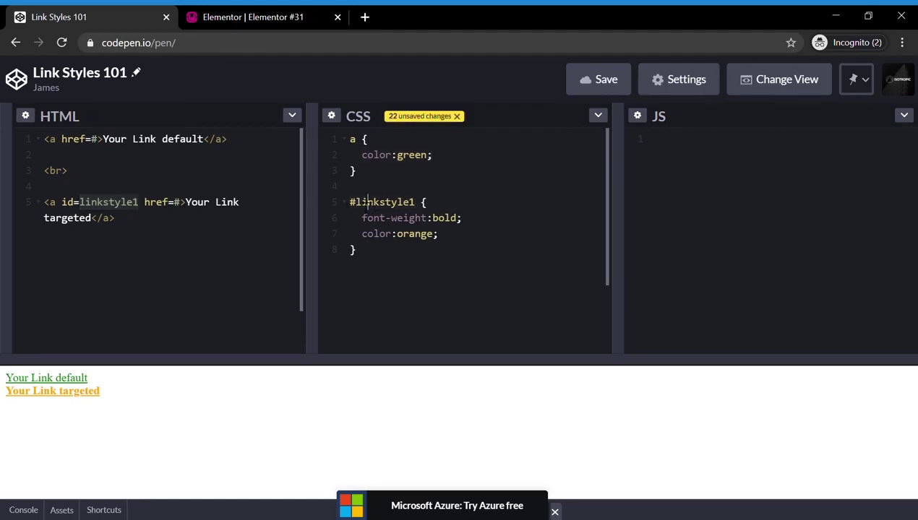
pyautogui.moveTo(354, 203); pyautogui.dragTo(413, 203)
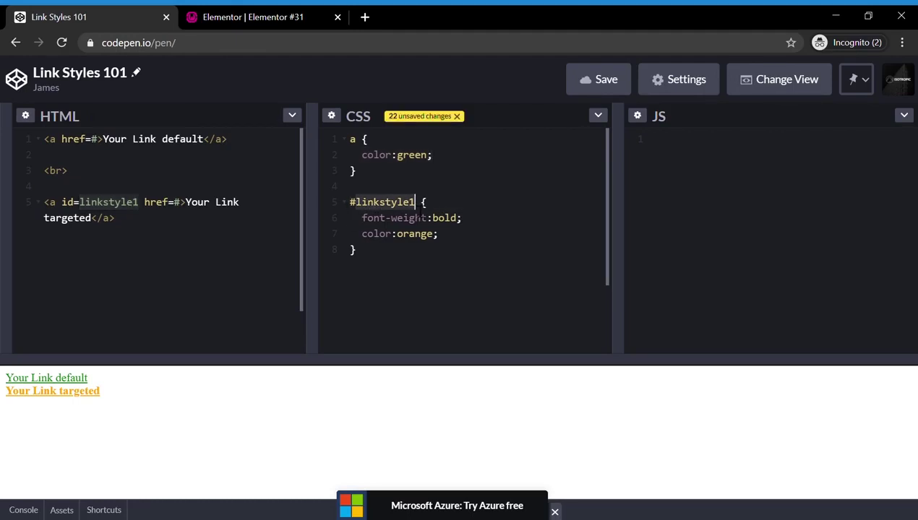
pyautogui.click(380, 219)
pyautogui.tripleClick(383, 219)
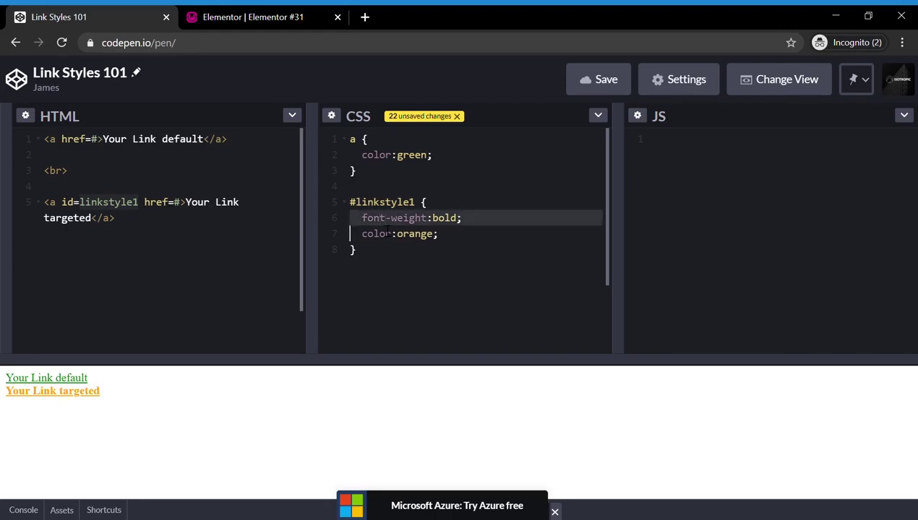
pyautogui.tripleClick(391, 236)
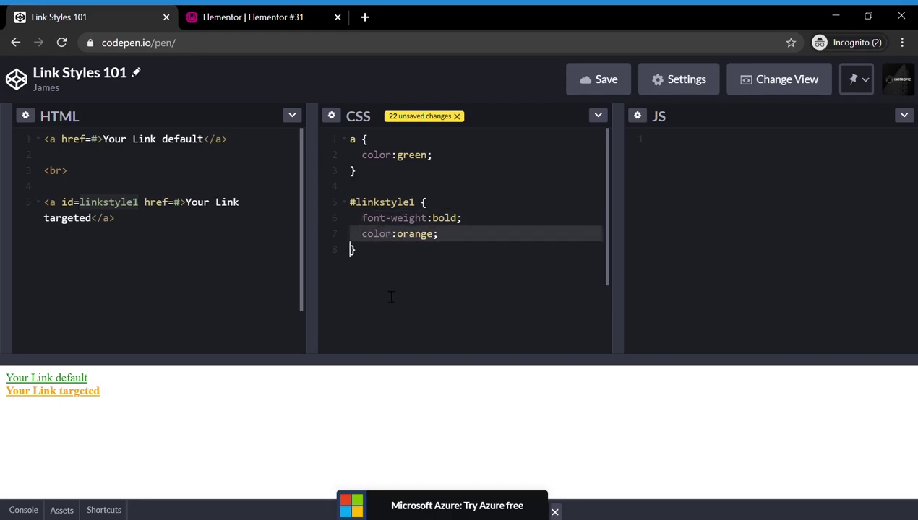
pyautogui.doubleClick(416, 236)
pyautogui.write('#')
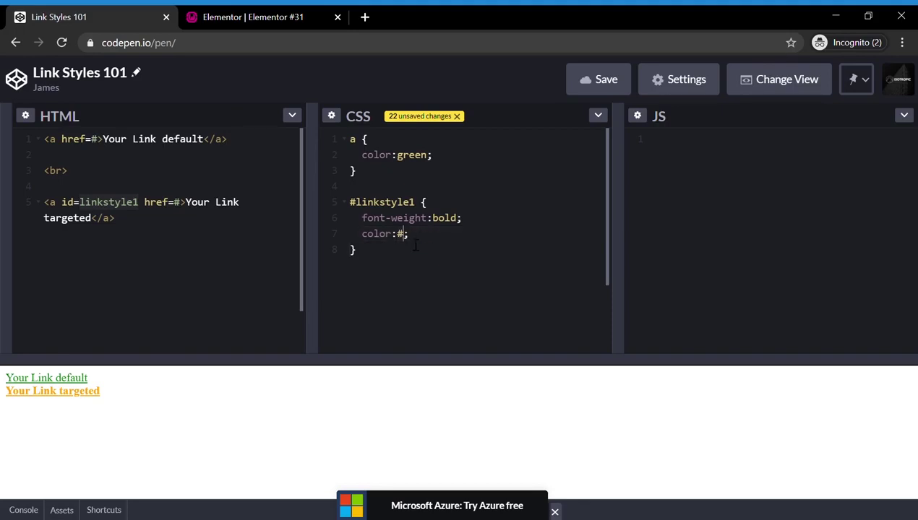
pyautogui.write('ff0')
pyautogui.click(416, 262)
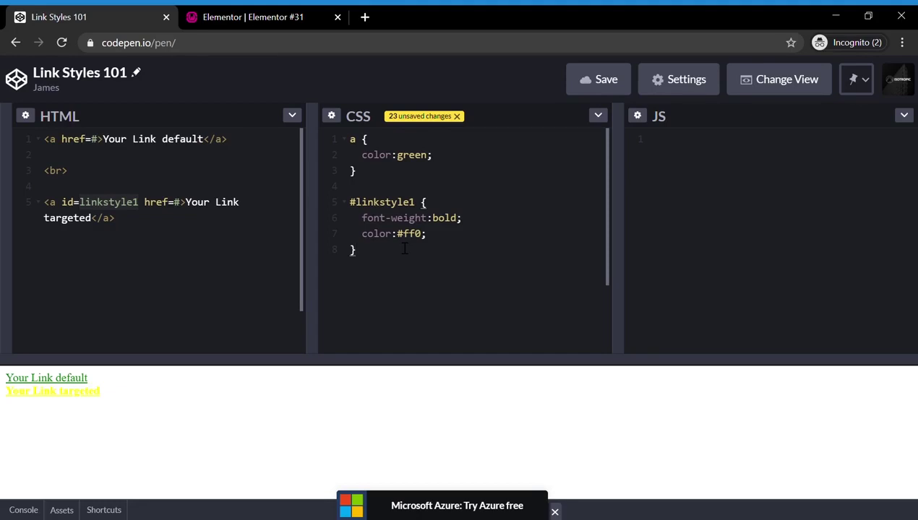
# Step: Back in the Elementor text widget, inspect the paragraph and Link 1, then show its HTML source
pyautogui.click(225, 12)
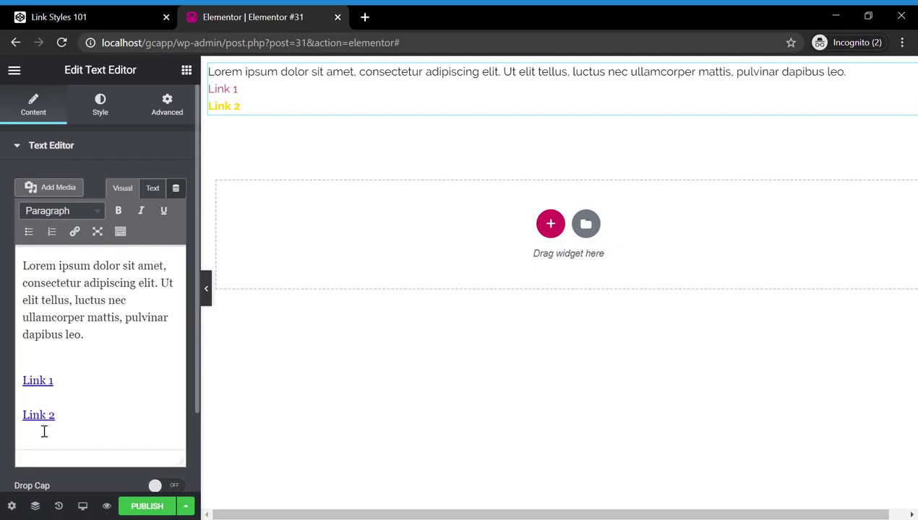
pyautogui.doubleClick(73, 335)
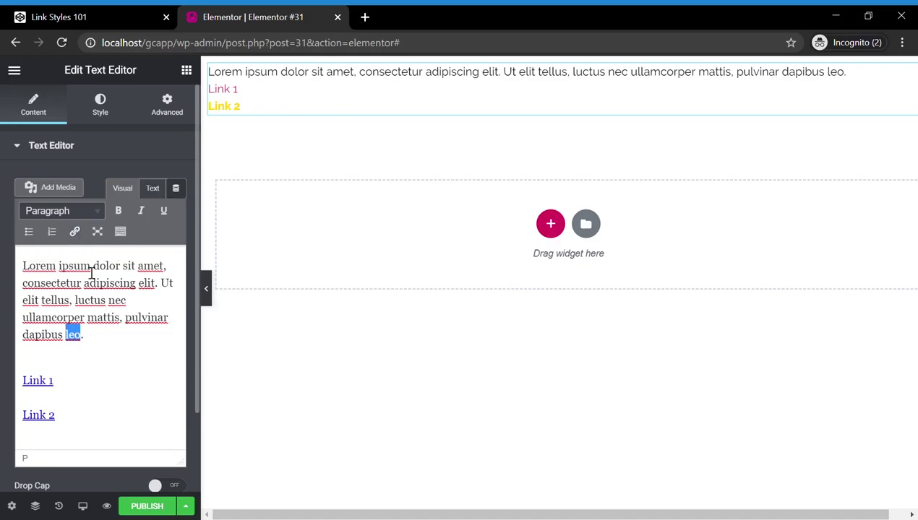
pyautogui.click(80, 300)
pyautogui.click(72, 383)
pyautogui.moveTo(73, 383); pyautogui.dragTo(8, 379)
pyautogui.click(67, 335)
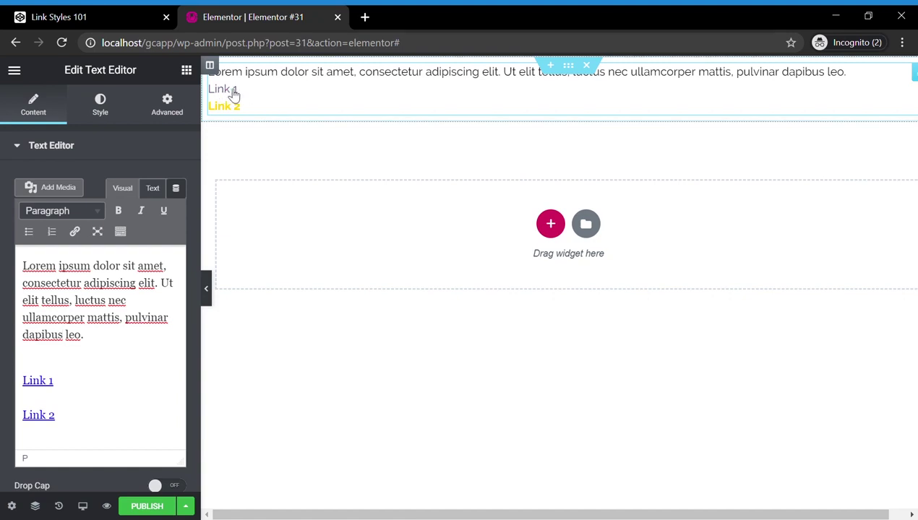
pyautogui.click(159, 194)
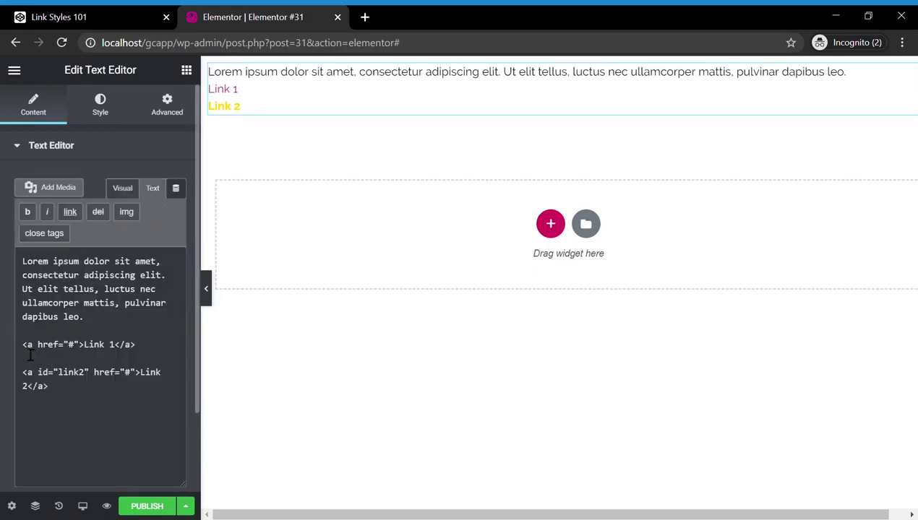
# Step: Inspect the plain Link 1 anchor code in the widget's HTML source
pyautogui.moveTo(23, 349); pyautogui.dragTo(144, 352)
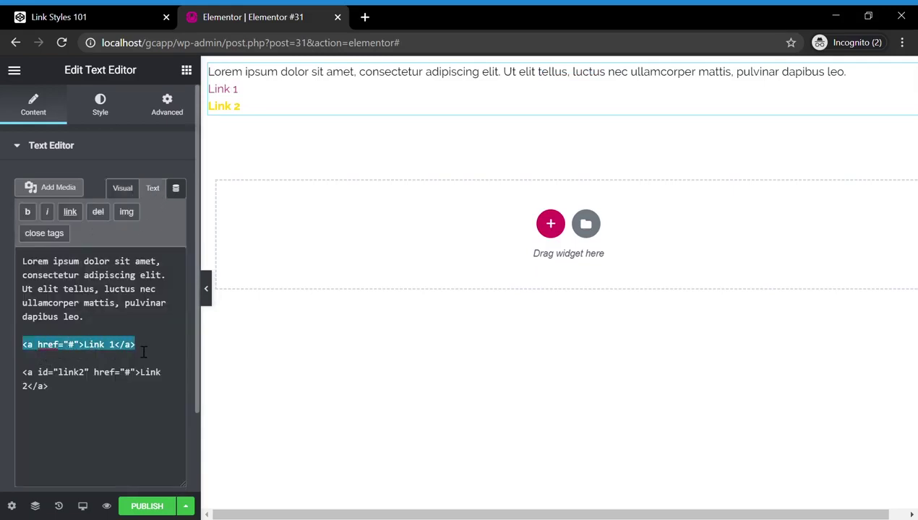
pyautogui.doubleClick(97, 352)
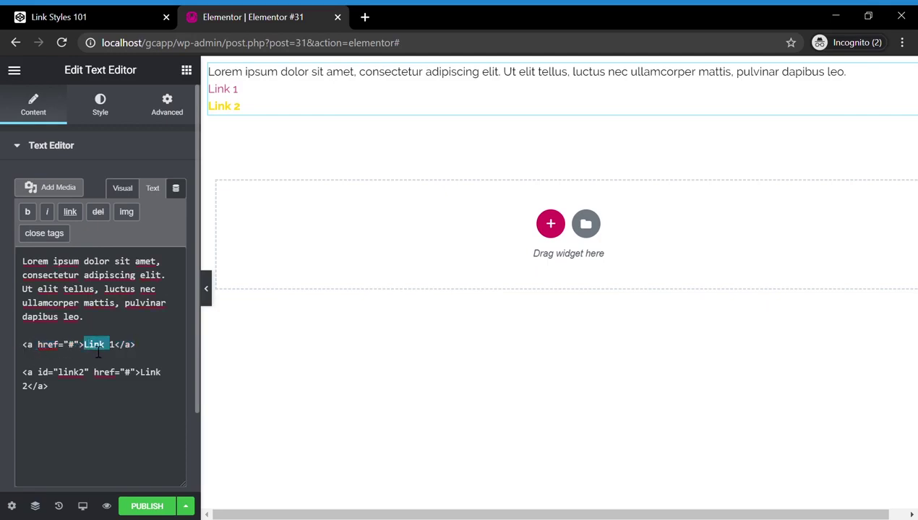
pyautogui.doubleClick(119, 352)
pyautogui.moveTo(119, 352); pyautogui.dragTo(85, 350)
pyautogui.click(101, 325)
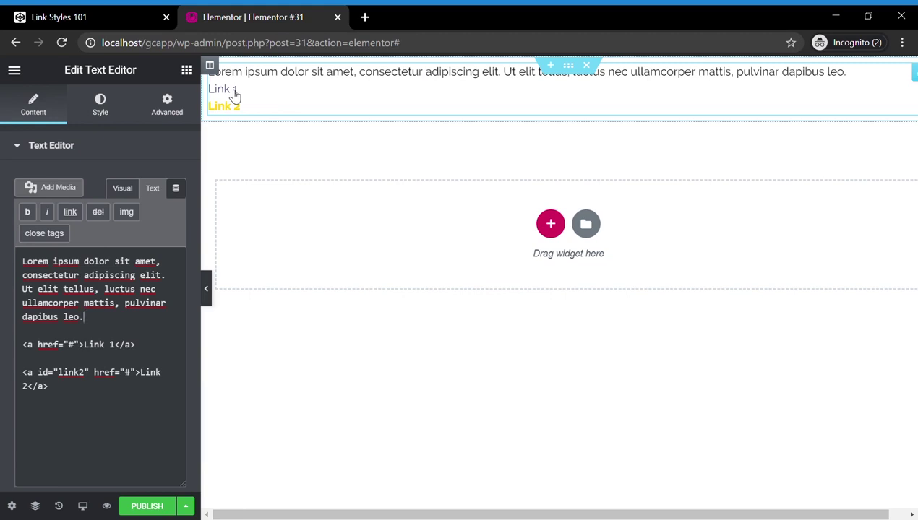
pyautogui.click(112, 13)
pyautogui.click(352, 141)
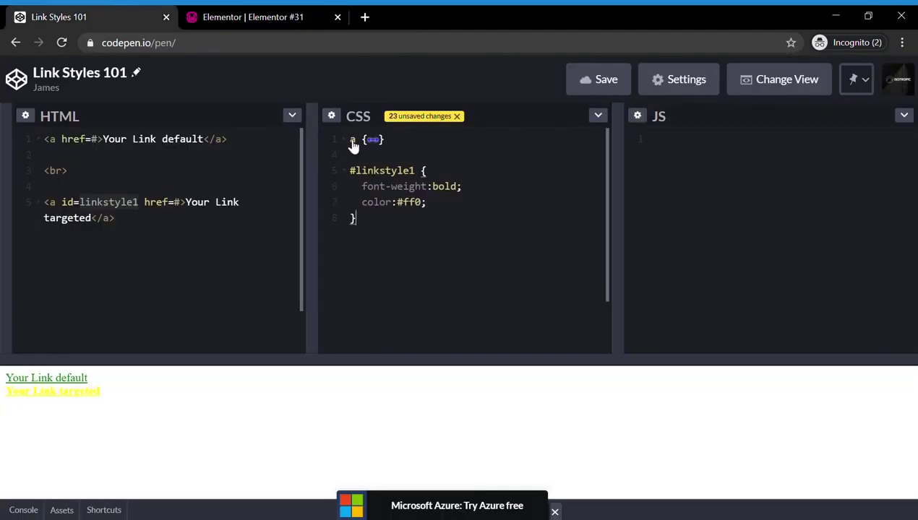
pyautogui.click(350, 141)
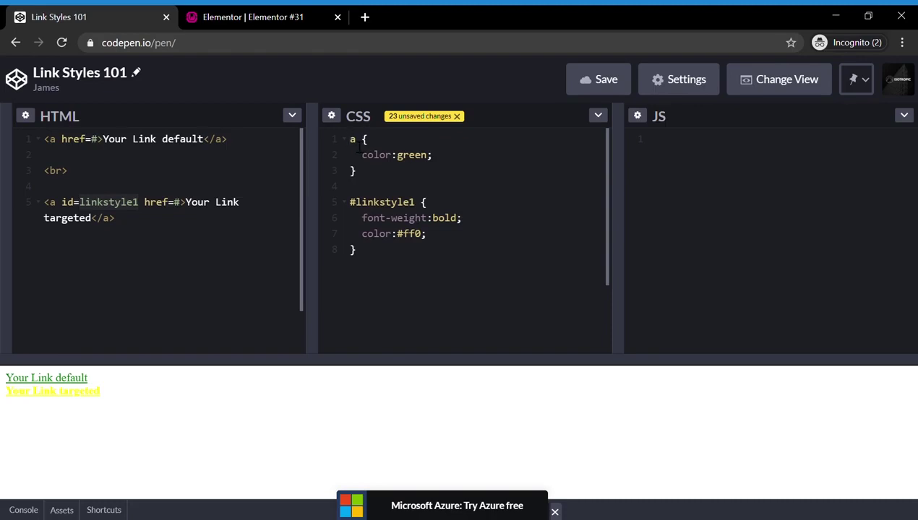
pyautogui.moveTo(349, 139); pyautogui.dragTo(419, 172)
pyautogui.click(231, 17)
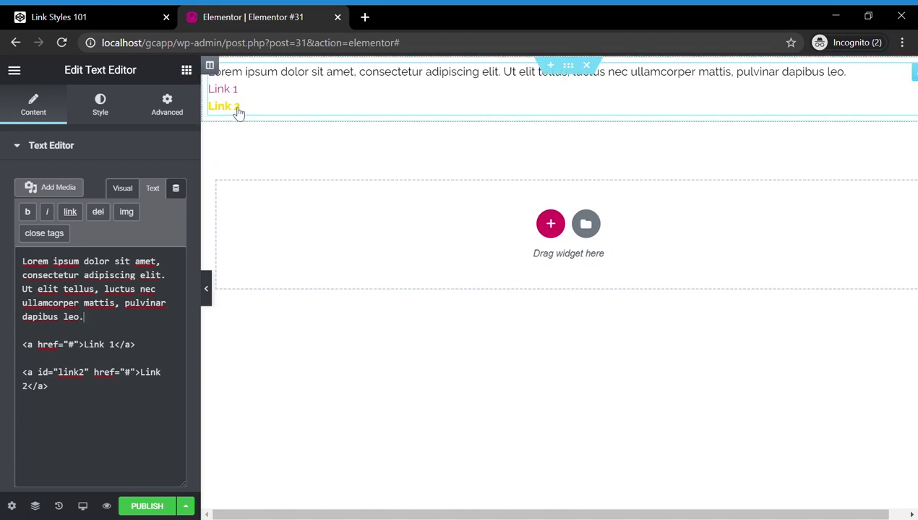
# Step: Check the link2 id on Link 2's anchor and preview the page without the sidebar
pyautogui.moveTo(65, 390); pyautogui.dragTo(36, 377)
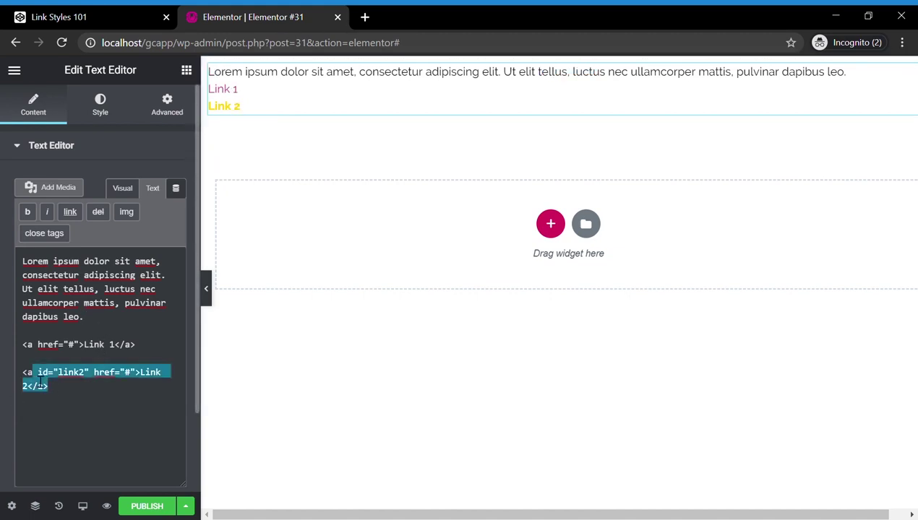
pyautogui.click(53, 383)
pyautogui.doubleClick(73, 375)
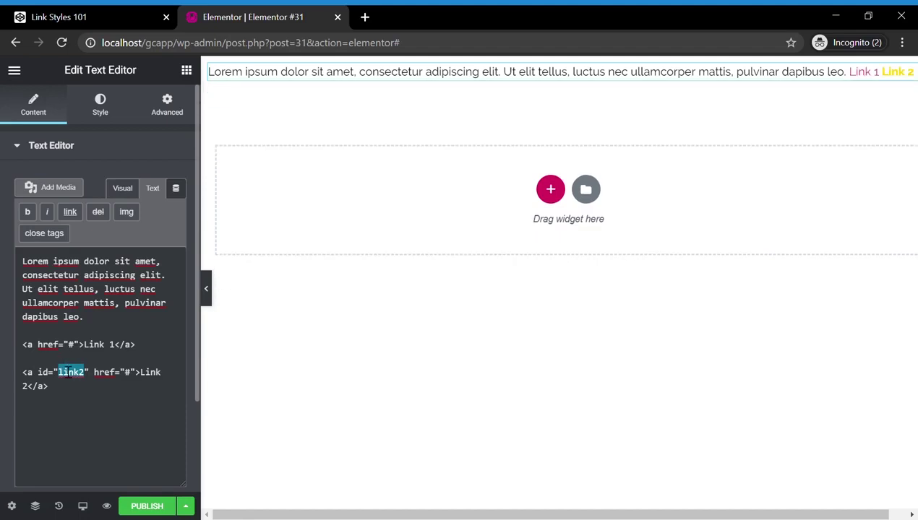
pyautogui.click(71, 363)
pyautogui.hotkey('ctrl', 'p')
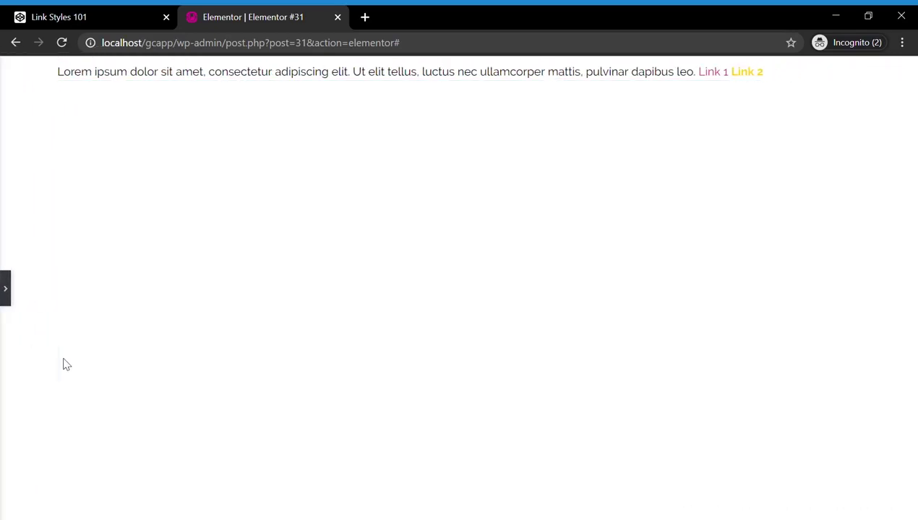
pyautogui.click(4, 292)
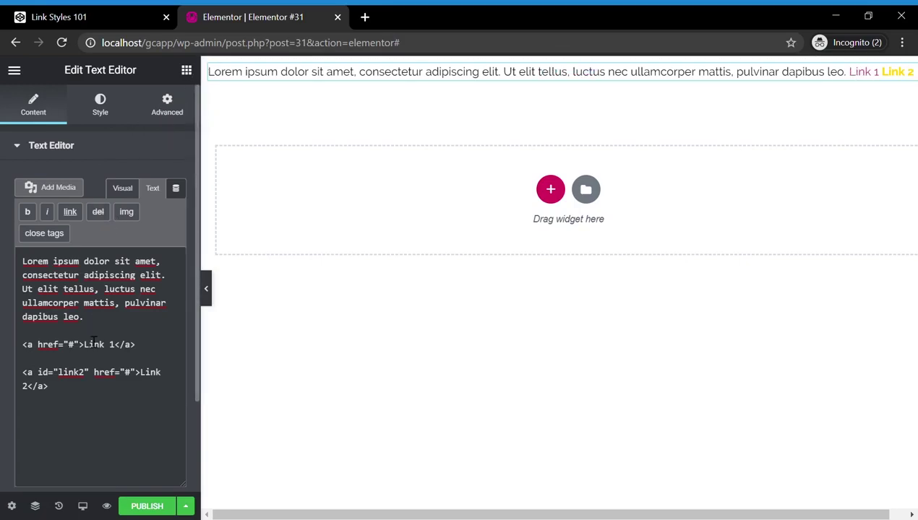
# Step: Select Link 2's id="link2" attribute in HTML view, then bring up the widget's Advanced settings
pyautogui.doubleClick(71, 372)
pyautogui.click(123, 189)
pyautogui.click(41, 398)
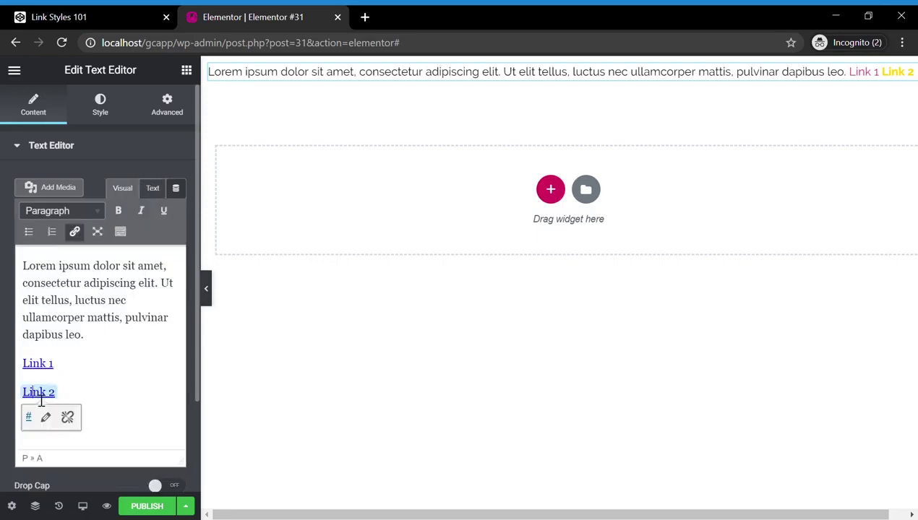
pyautogui.click(151, 188)
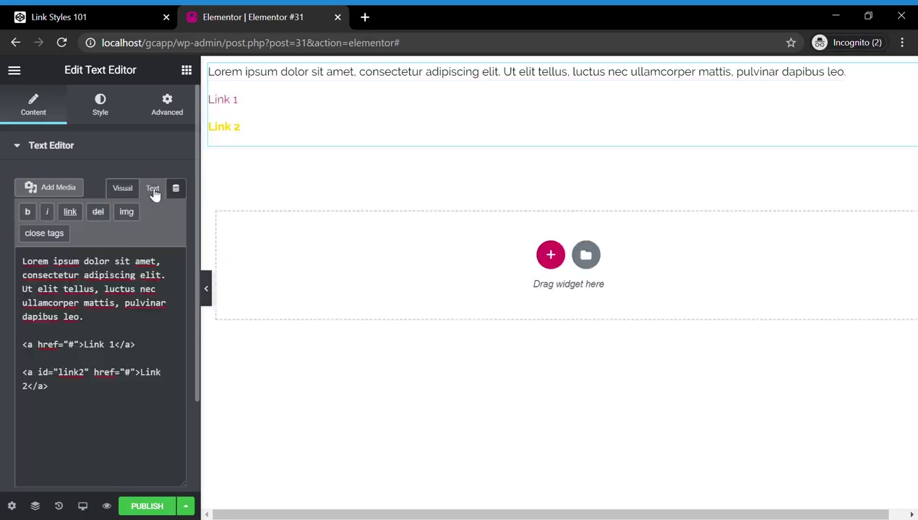
pyautogui.tripleClick(41, 373)
pyautogui.moveTo(38, 373); pyautogui.dragTo(97, 380)
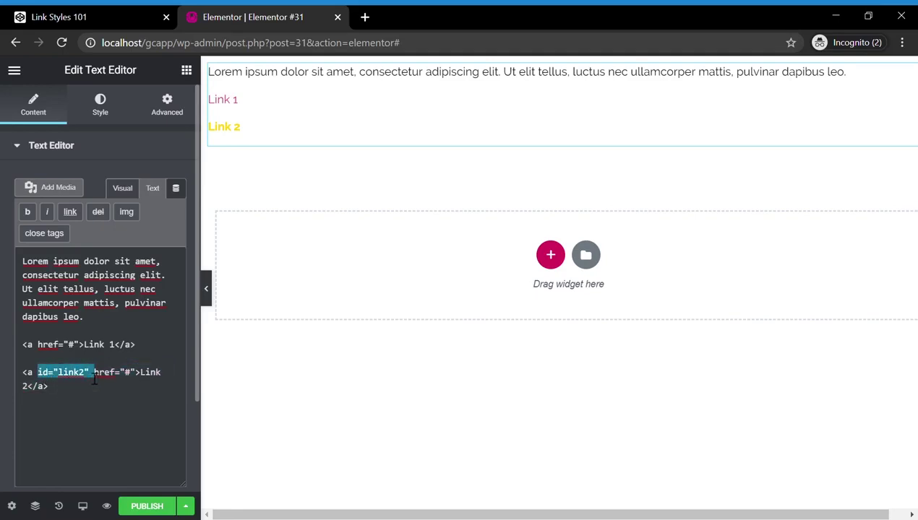
pyautogui.click(162, 102)
pyautogui.scroll(-3, 96, 362)
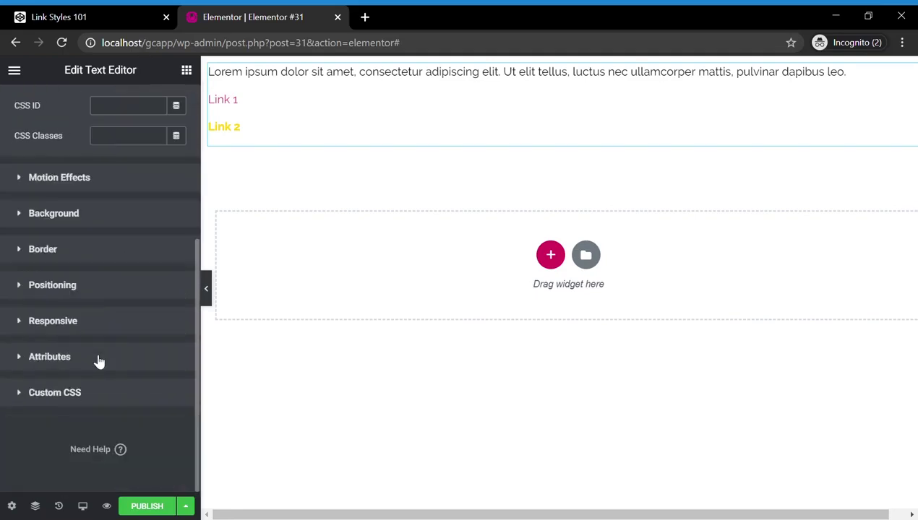
# Step: Expand Custom CSS and review the #link2 selector and its two declarations
pyautogui.click(52, 390)
pyautogui.scroll(-3, 51, 391)
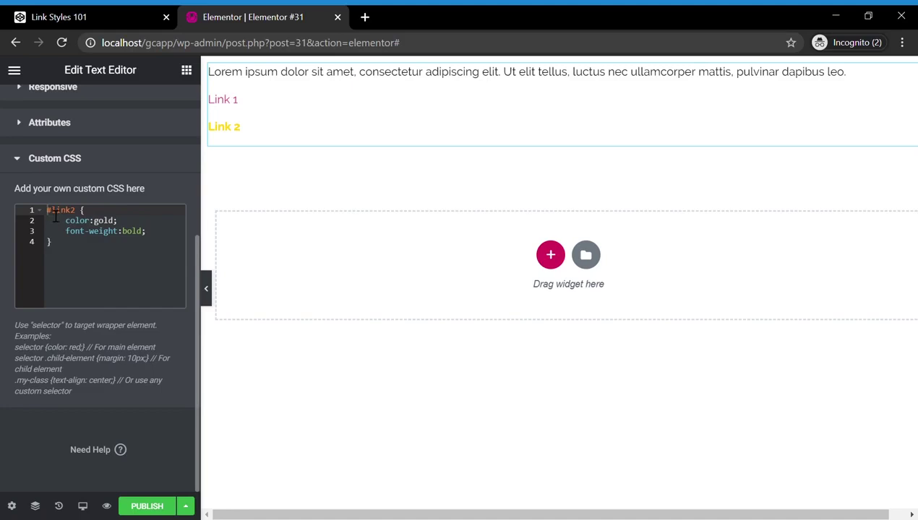
pyautogui.moveTo(48, 210); pyautogui.dragTo(78, 211)
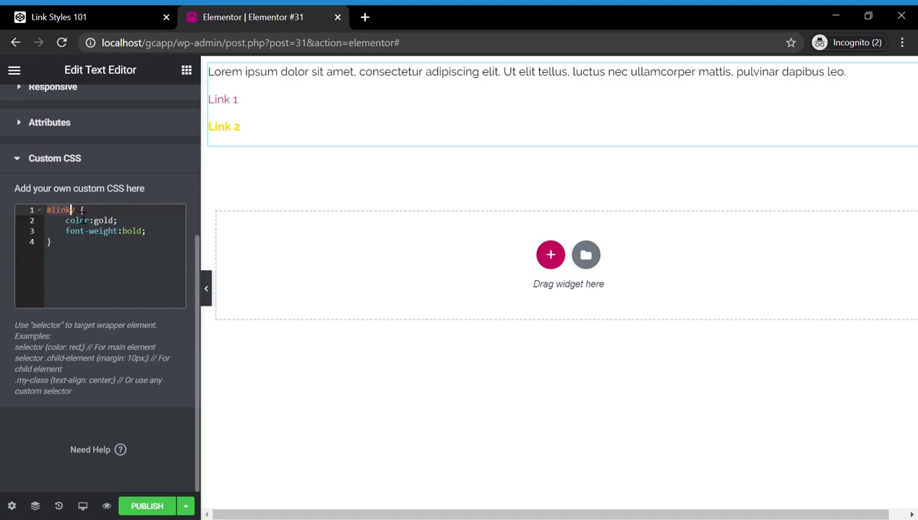
pyautogui.click(89, 278)
pyautogui.click(80, 210)
pyautogui.moveTo(80, 210); pyautogui.dragTo(147, 232)
pyautogui.click(172, 263)
# Step: Replace gold with #000 in the #link2 rule so Link 2 previews bold black
pyautogui.click(114, 221)
pyautogui.press('BackSpace')
pyautogui.press('BackSpace')
pyautogui.press('BackSpace')
pyautogui.press('BackSpace')
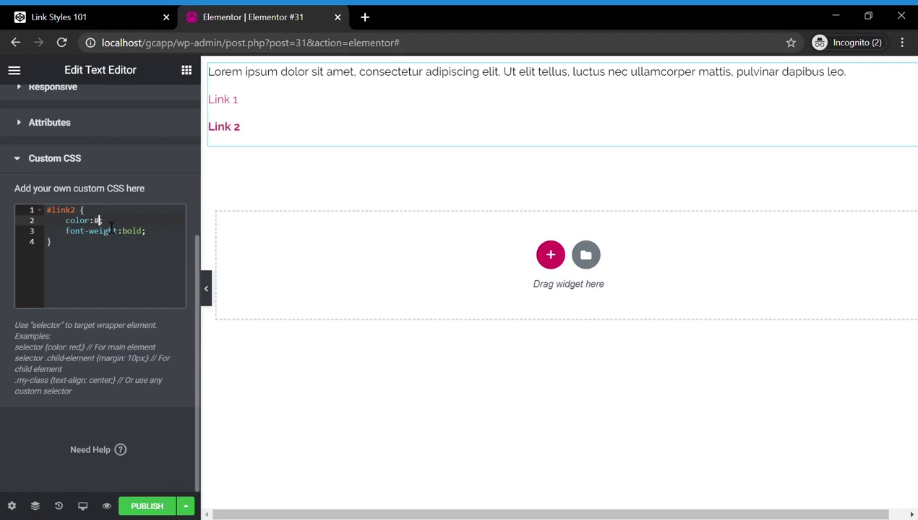
pyautogui.write('#000')
pyautogui.click(112, 270)
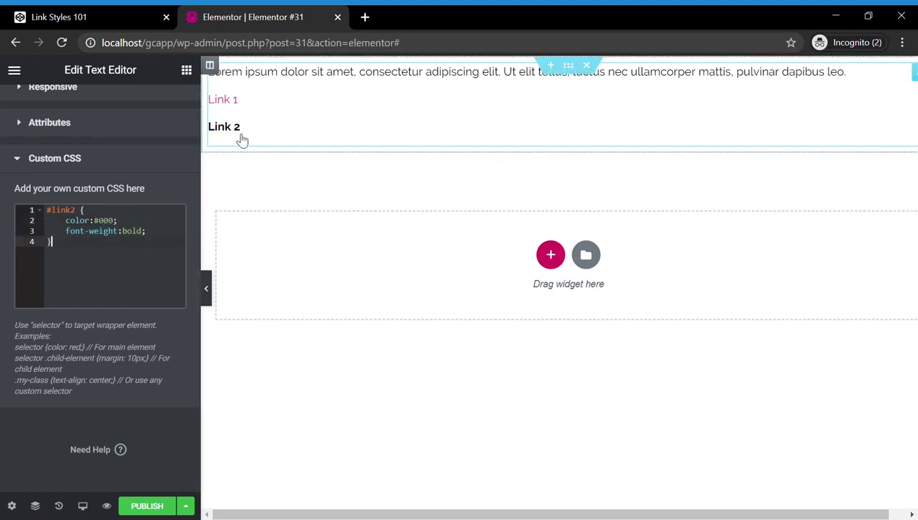
pyautogui.scroll(5, 37, 143)
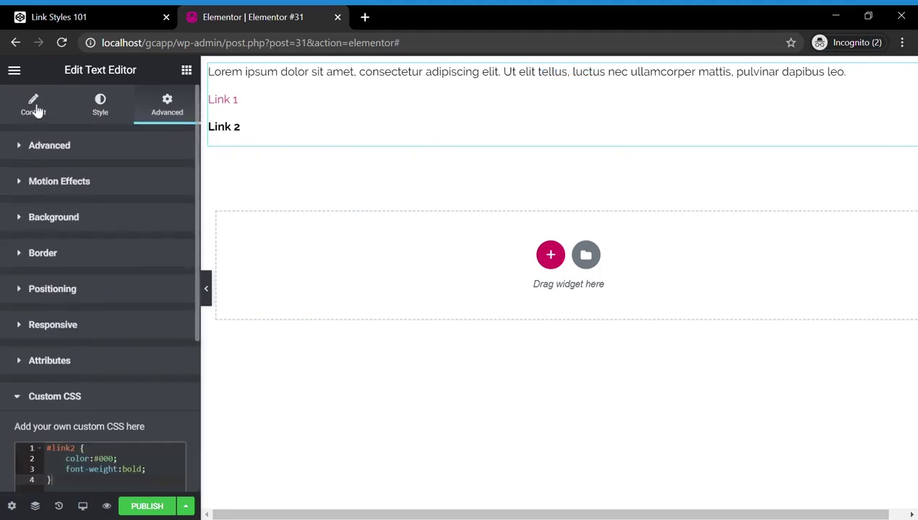
pyautogui.click(34, 112)
# Step: Copy Link 2's id="link2" attribute into the Link 1 anchor in HTML view
pyautogui.click(152, 189)
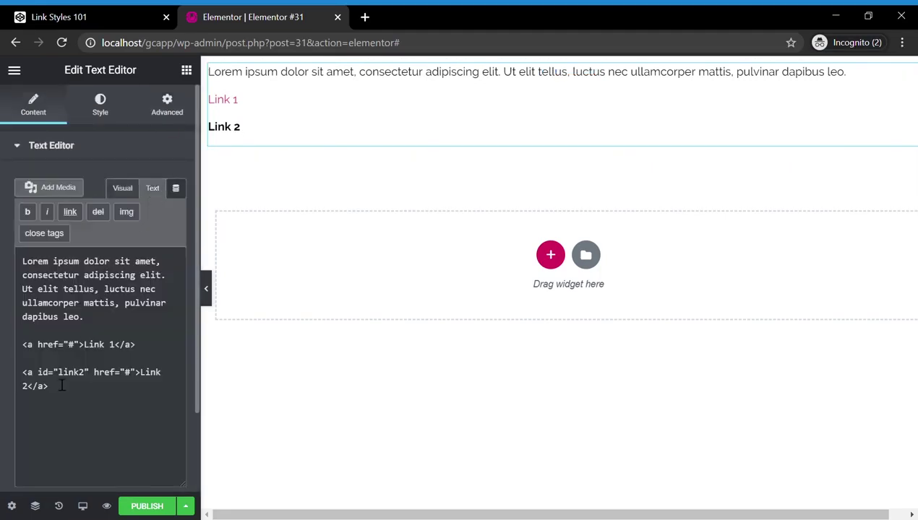
pyautogui.moveTo(94, 379); pyautogui.dragTo(45, 379)
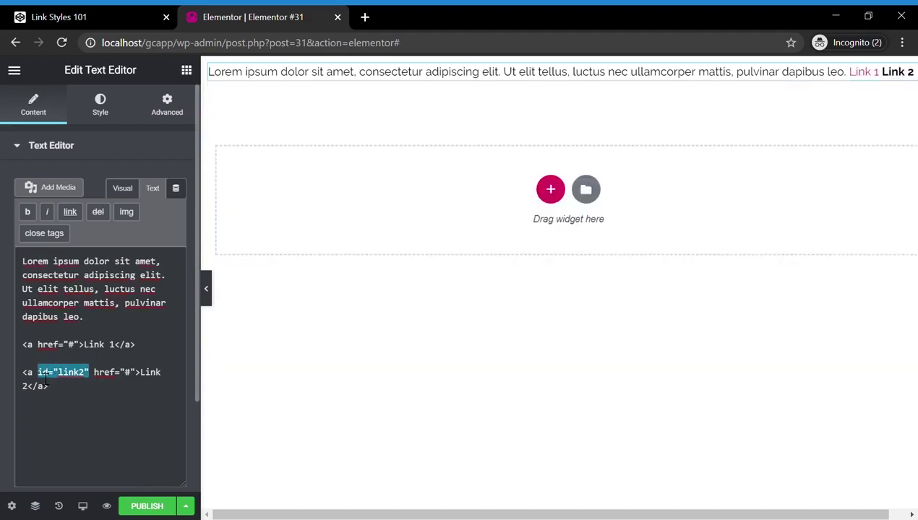
pyautogui.hotkey('ctrl', 'c')
pyautogui.click(38, 345)
pyautogui.hotkey('ctrl', 'v')
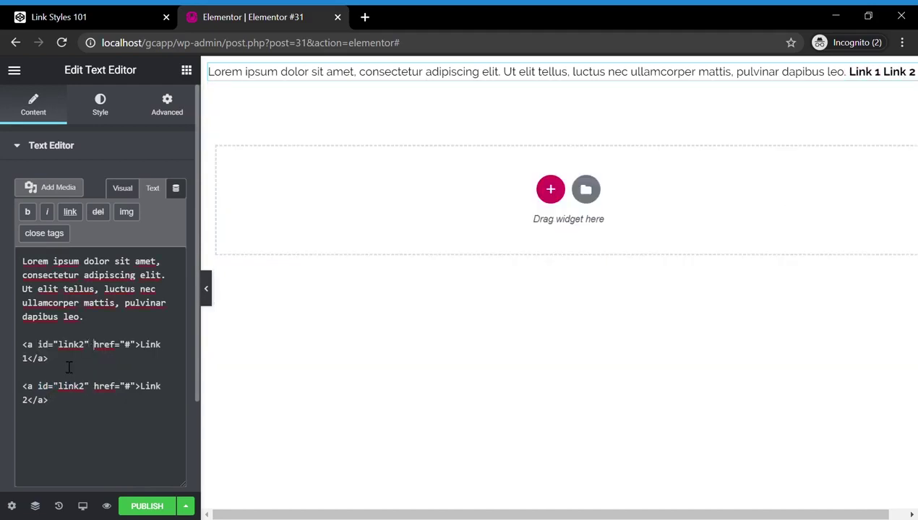
# Step: Change Link 1's pasted ID from link2 to link3
pyautogui.click(123, 192)
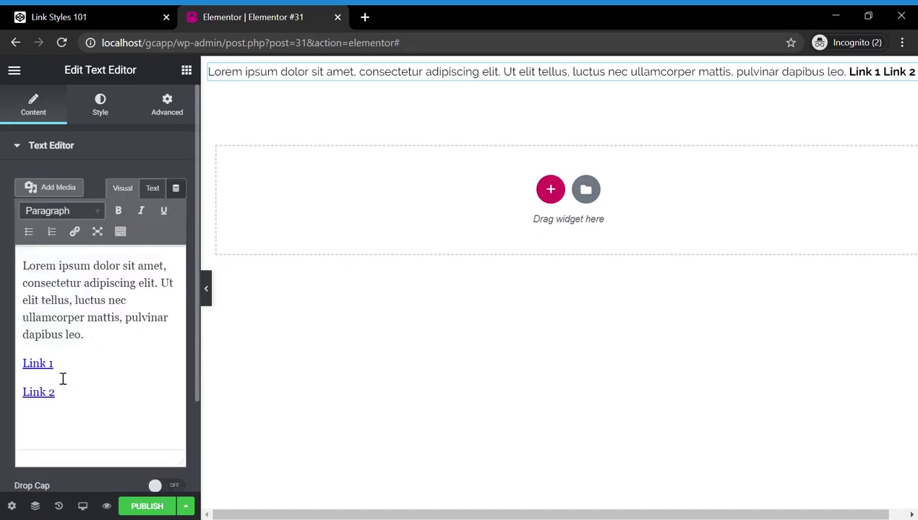
pyautogui.click(152, 188)
pyautogui.click(80, 345)
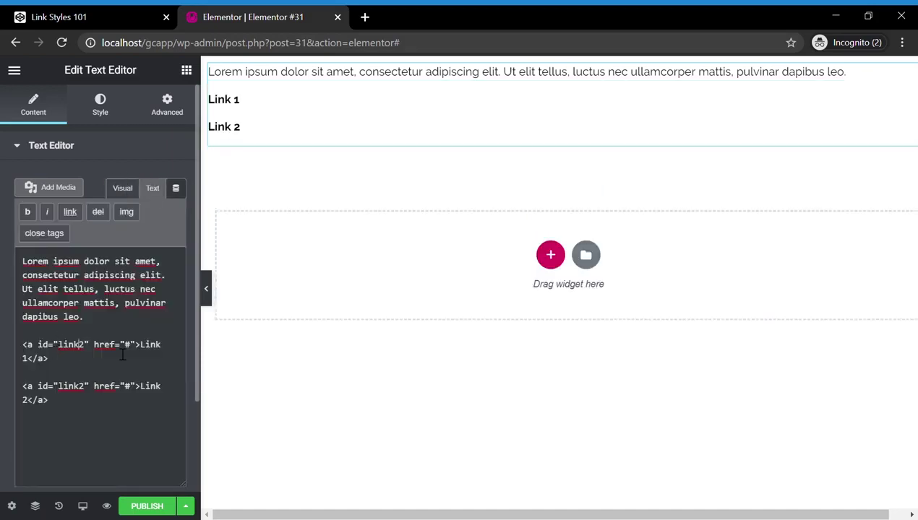
pyautogui.press('Delete')
pyautogui.write('3')
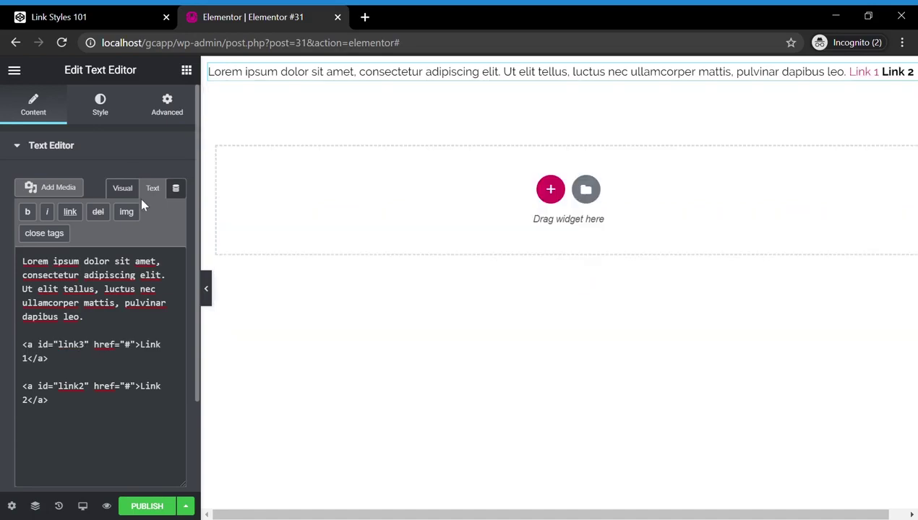
pyautogui.click(167, 105)
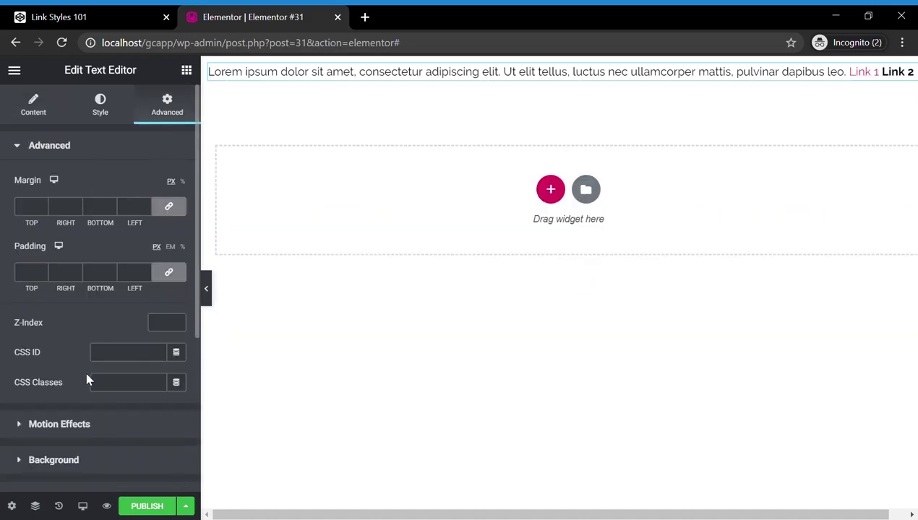
# Step: Duplicate the #link2 rule below itself in Custom CSS
pyautogui.scroll(-3, 80, 379)
pyautogui.click(70, 388)
pyautogui.scroll(-3, 77, 371)
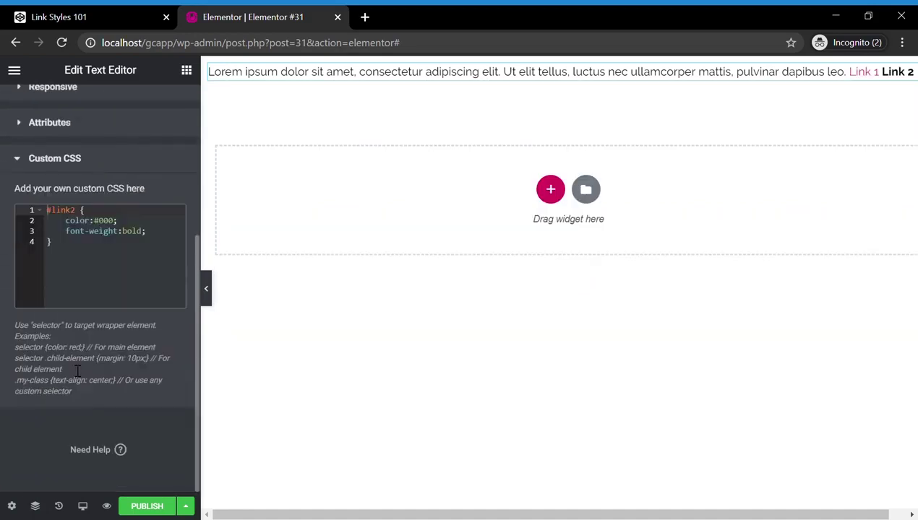
pyautogui.click(88, 252)
pyautogui.hotkey('ctrl', 'a')
pyautogui.hotkey('ctrl', 'c')
pyautogui.click(87, 251)
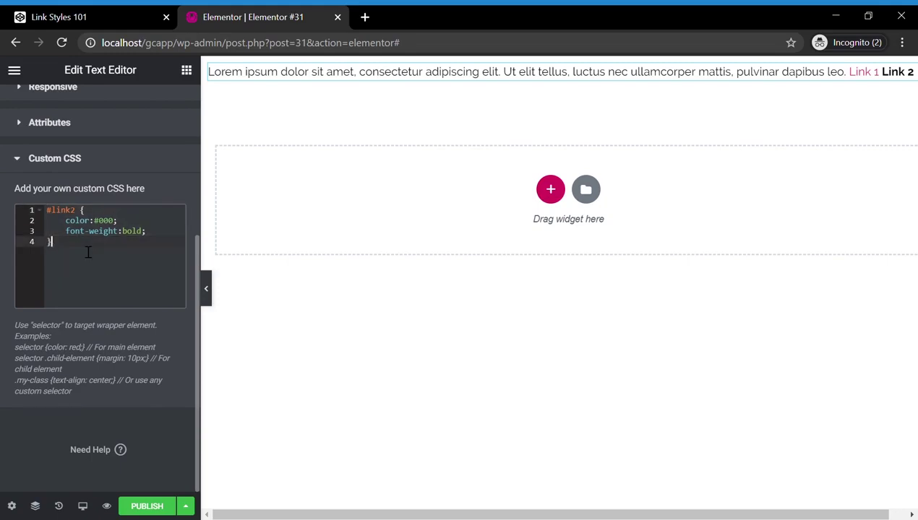
pyautogui.press('Return')
pyautogui.press('Return')
pyautogui.hotkey('ctrl', 'v')
# Step: Rename the copied selector to #link3 and set its colour to red
pyautogui.click(86, 263)
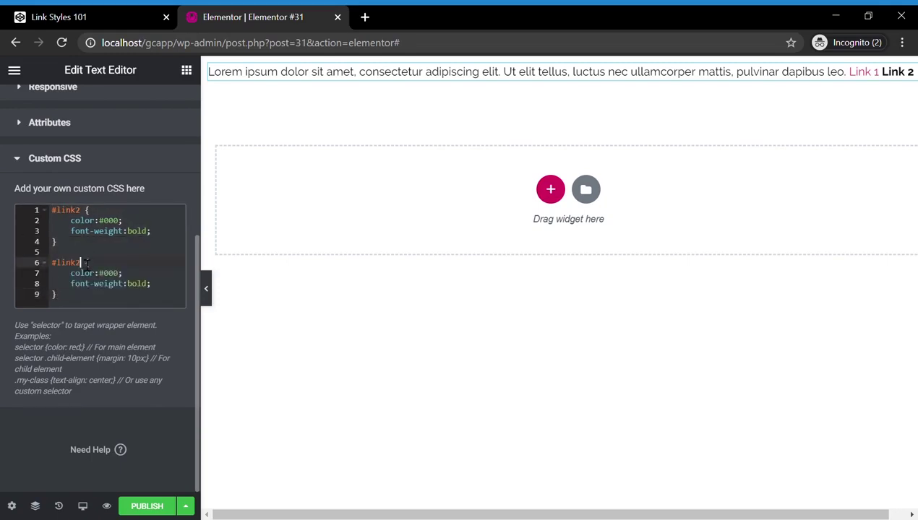
pyautogui.press('BackSpace')
pyautogui.write('3')
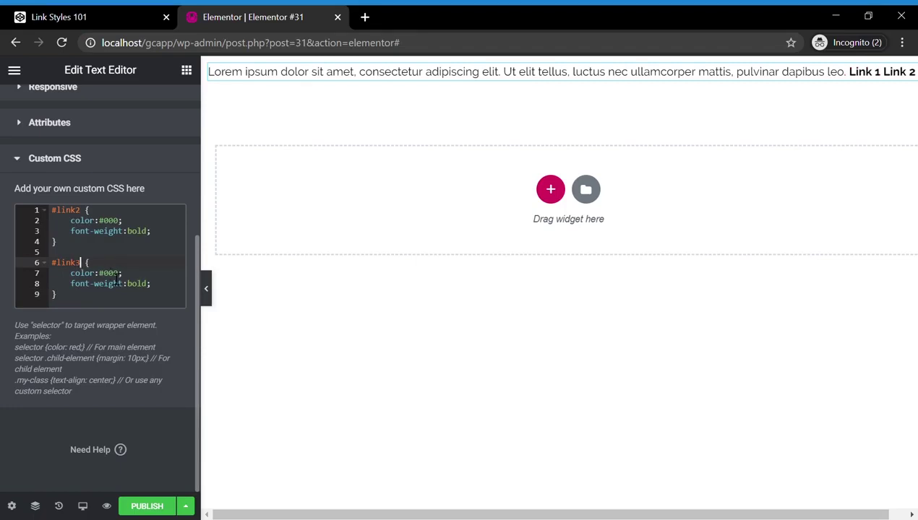
pyautogui.click(114, 276)
pyautogui.press('Delete')
pyautogui.press('Delete')
pyautogui.press('Delete')
pyautogui.press('Delete')
pyautogui.press('BackSpace')
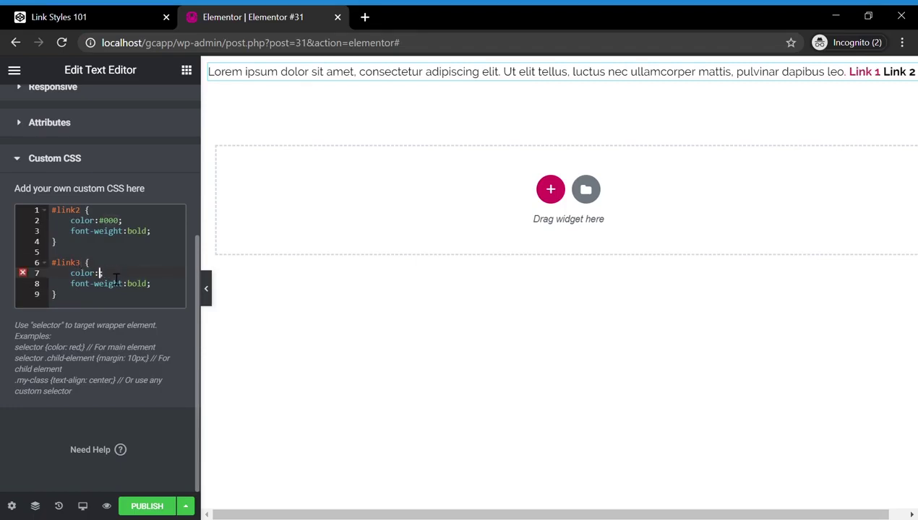
pyautogui.write('red')
pyautogui.doubleClick(63, 263)
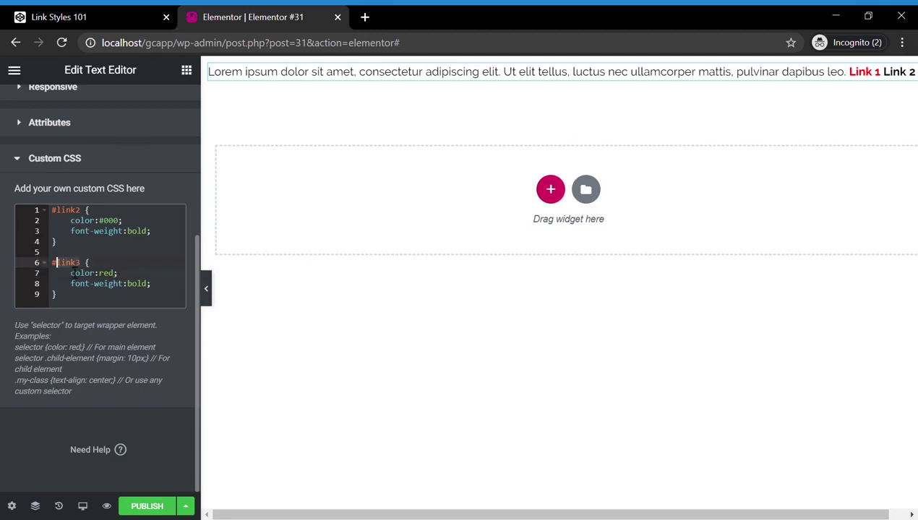
pyautogui.scroll(5, 73, 205)
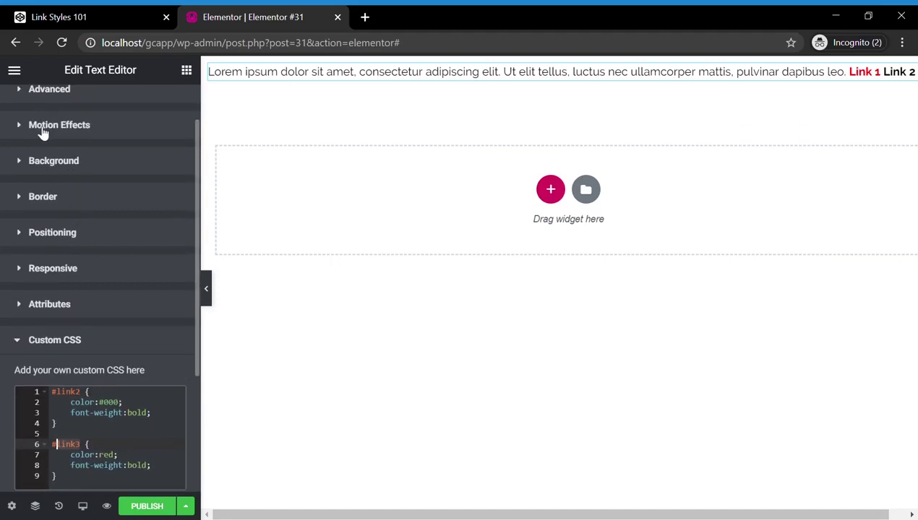
# Step: In HTML view, change Link 2's id to link3 and Link 1's id to link2
pyautogui.click(33, 101)
pyautogui.click(154, 187)
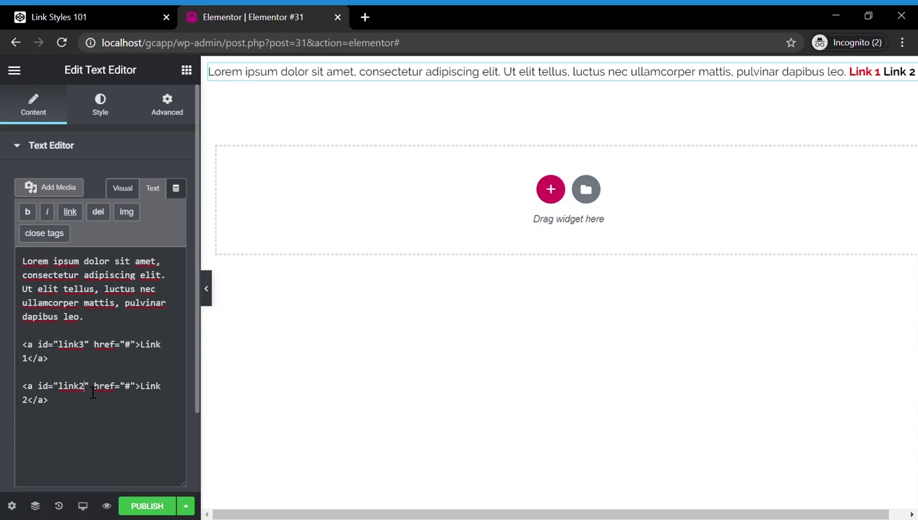
pyautogui.press('Delete')
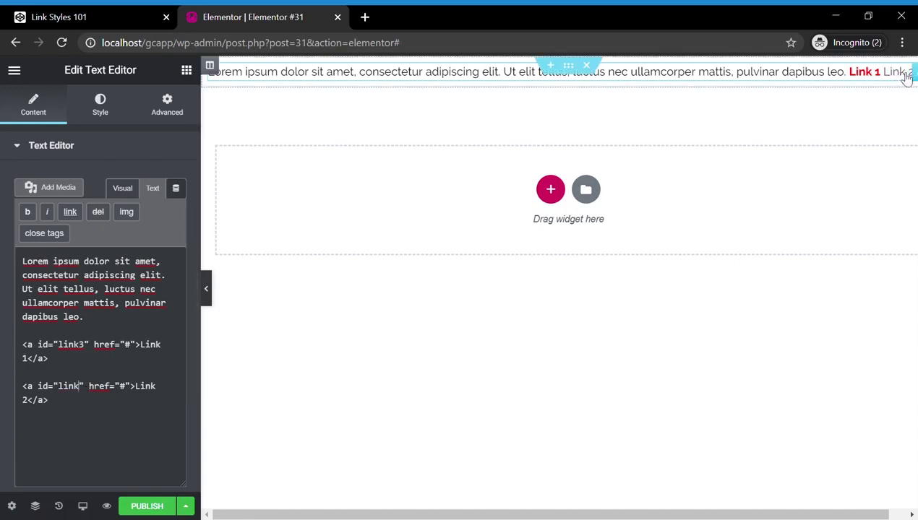
pyautogui.write('3')
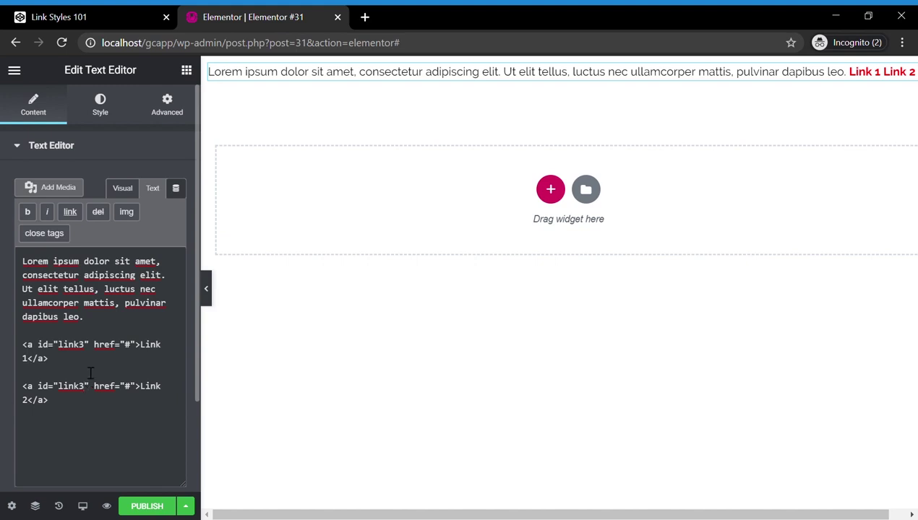
pyautogui.moveTo(79, 345); pyautogui.dragTo(84, 345)
pyautogui.write('2')
pyautogui.click(125, 189)
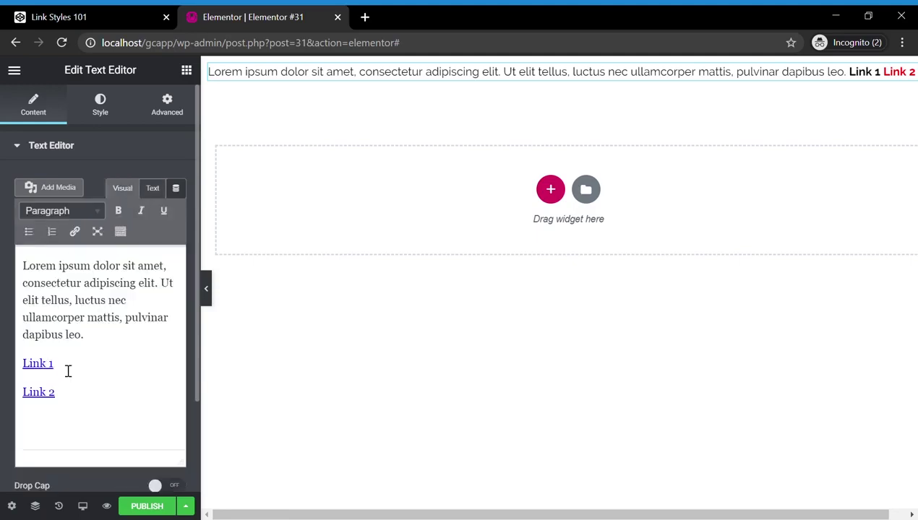
# Step: Review the Link 1 anchor in HTML, then select the four-line #link2 rule in Custom CSS
pyautogui.click(39, 363)
pyautogui.click(152, 189)
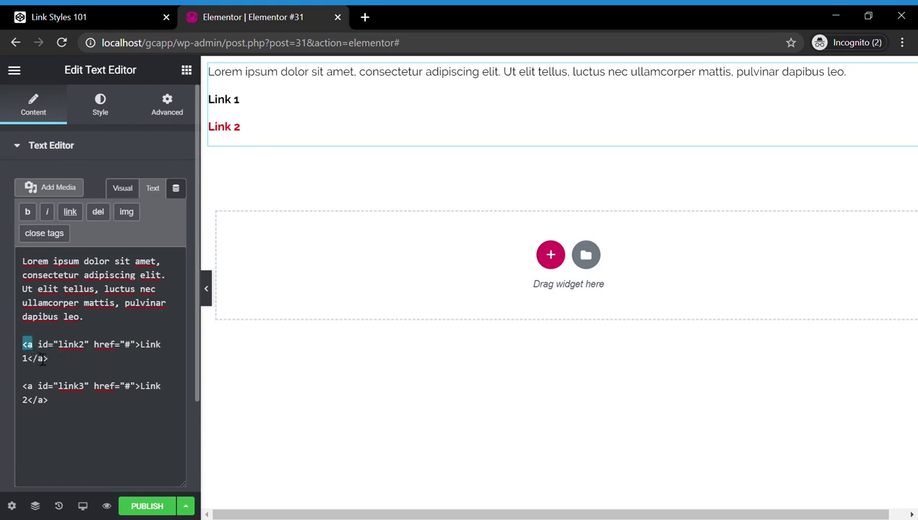
pyautogui.moveTo(23, 346); pyautogui.dragTo(96, 351)
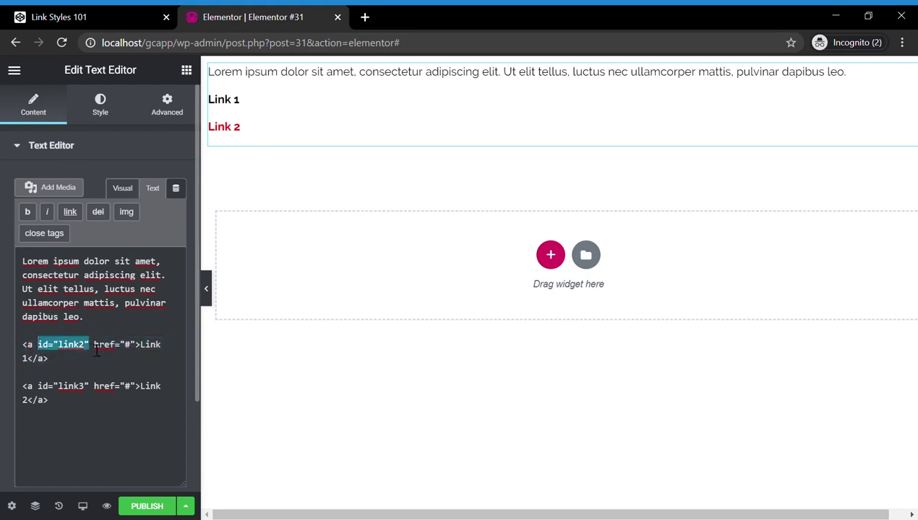
pyautogui.click(160, 114)
pyautogui.scroll(-3, 122, 339)
pyautogui.click(71, 390)
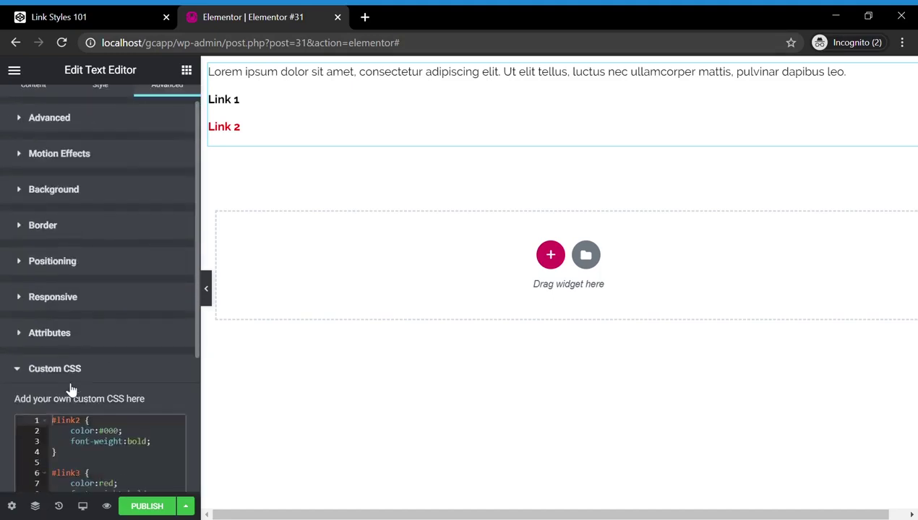
pyautogui.scroll(-3, 87, 311)
pyautogui.moveTo(113, 252); pyautogui.dragTo(16, 199)
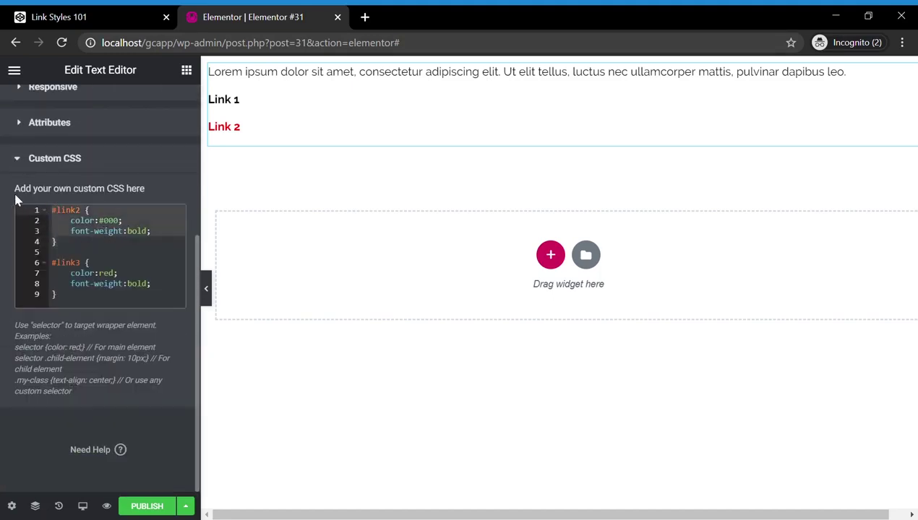